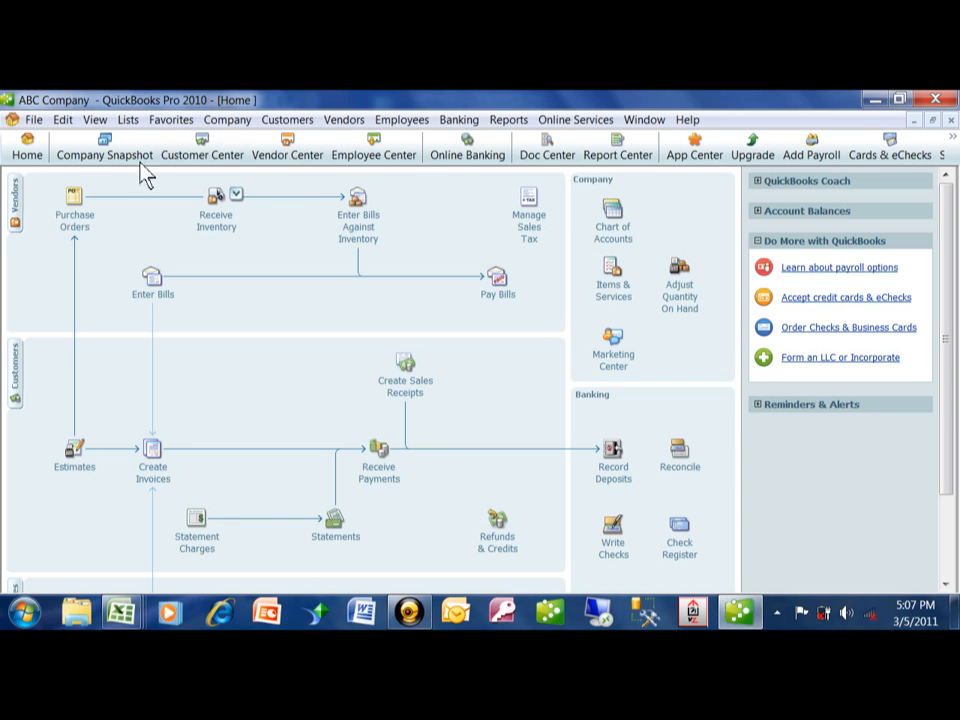
Open the Vendors menu from the QuickBooks Home screen
left_click(345, 120)
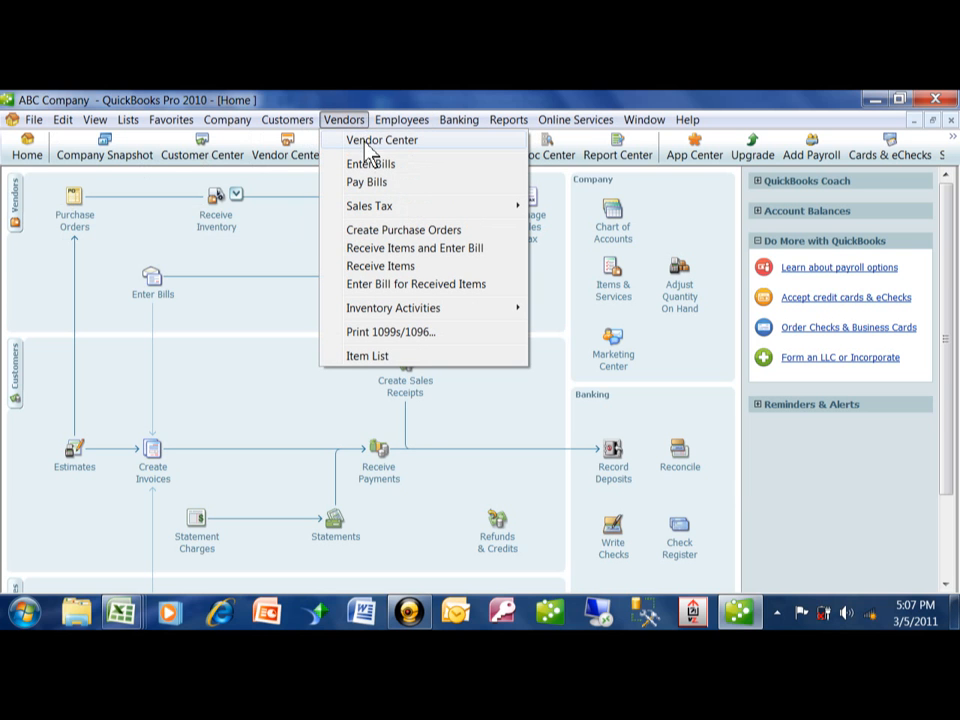
Start a blank New Vendor record from the Vendor Center, dismissing the New Feature notice
left_click(366, 146)
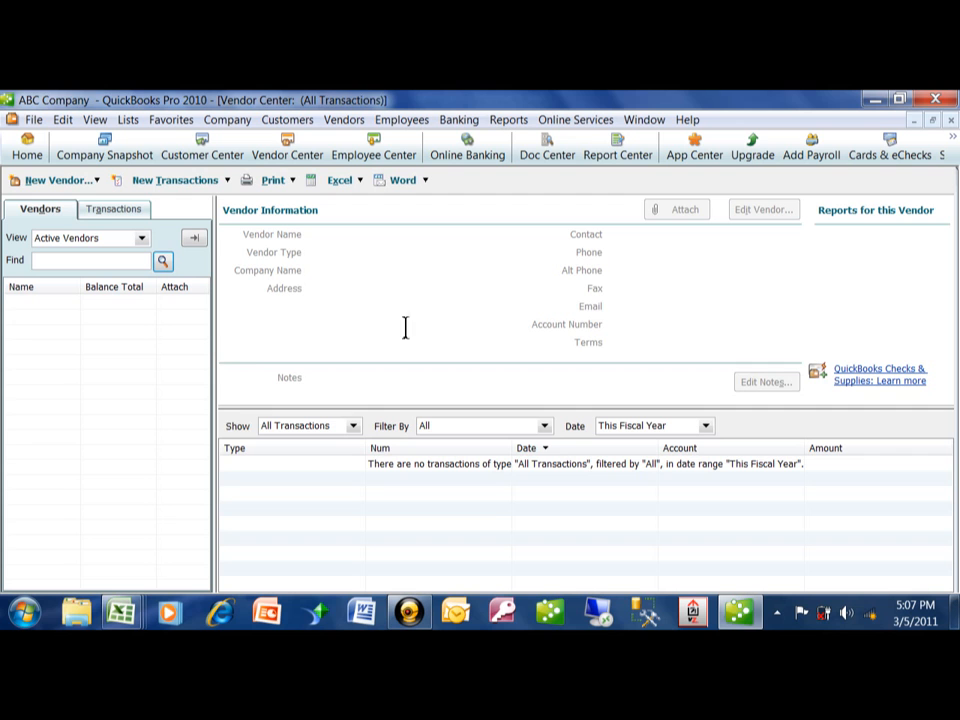
left_click(90, 182)
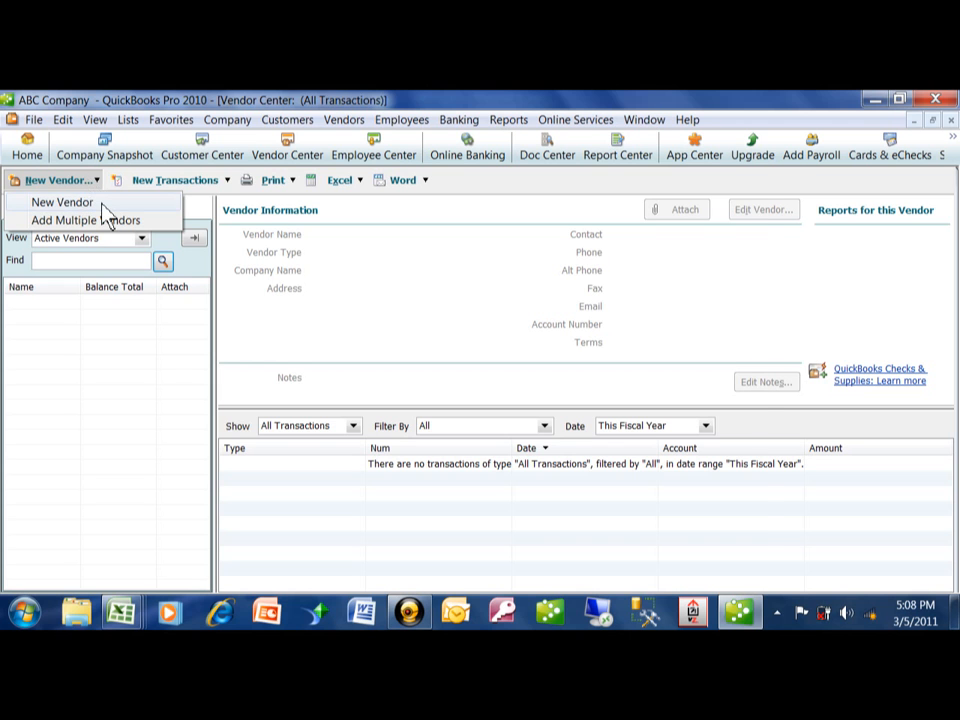
left_click(106, 219)
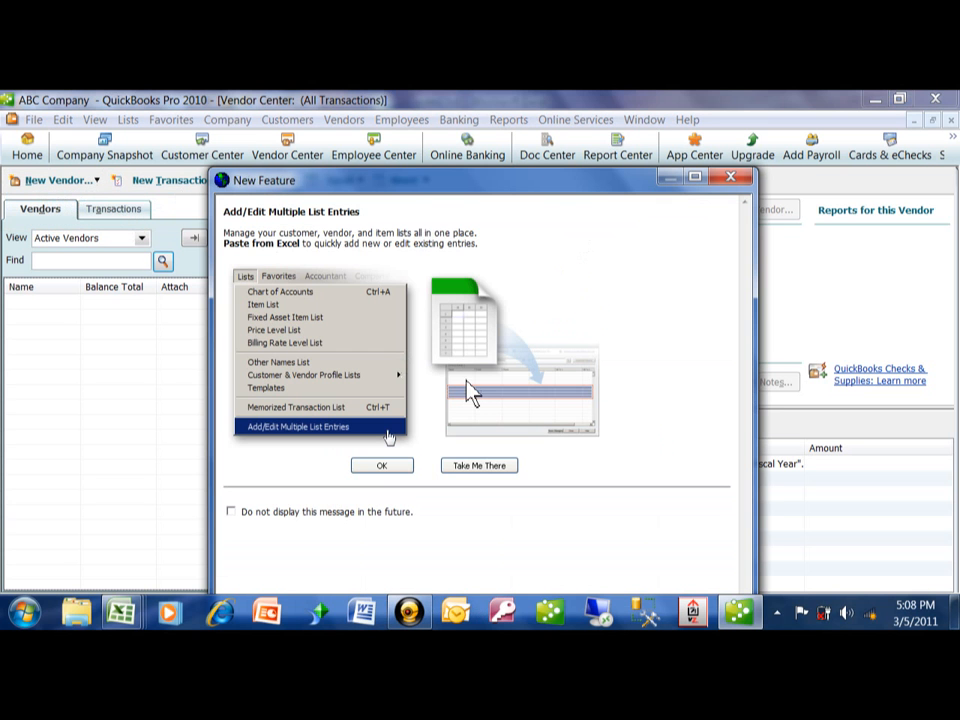
left_click(379, 467)
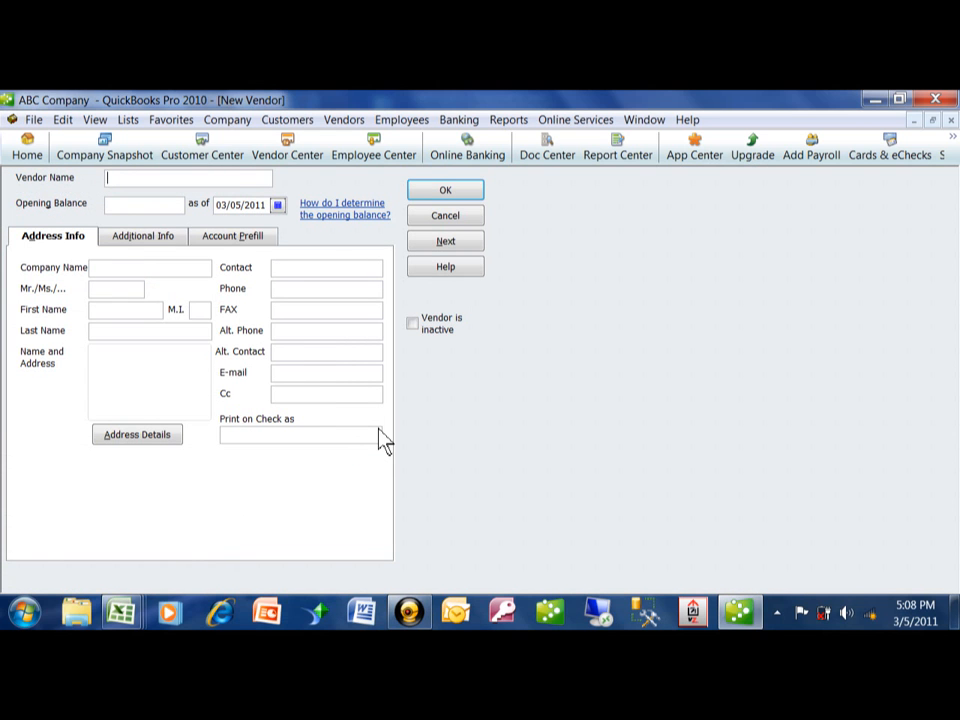
Enter 'Joe's Computer Supplies' as both the Vendor Name and Company Name
type("Joe's Computer Supplies")
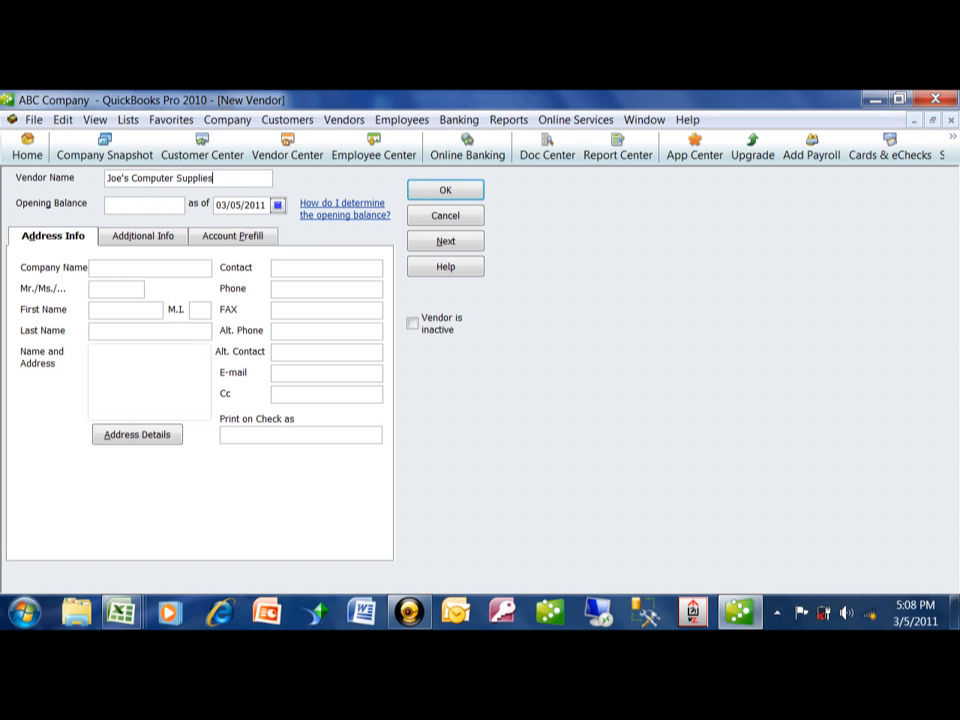
key("Tab")
key("Tab")
key("Tab")
type("Joe's Computer Supplie")
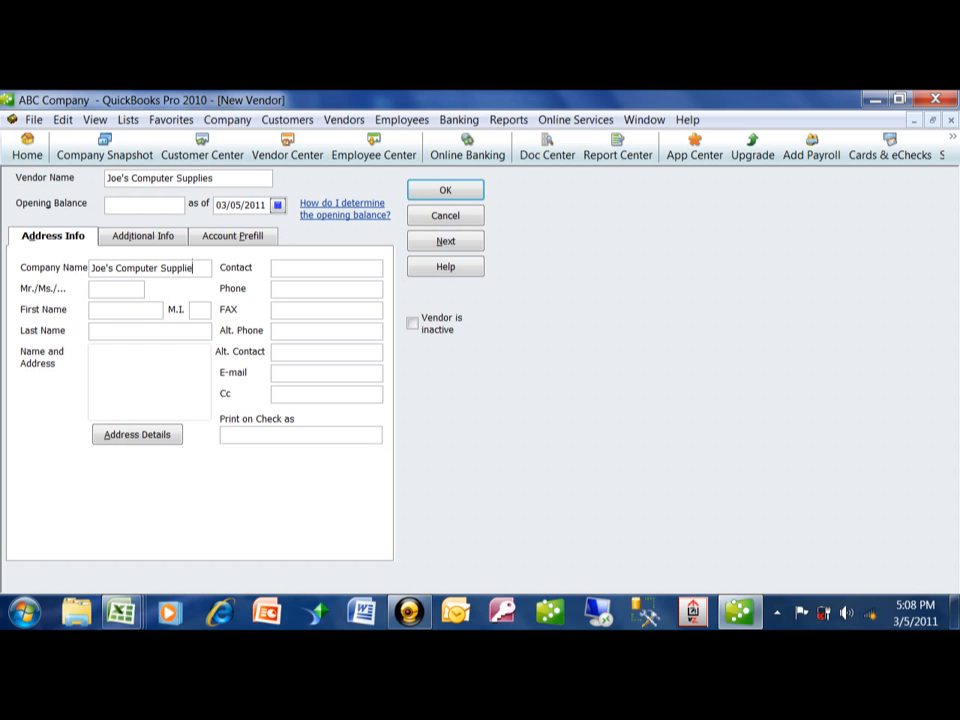
type("s")
key("Tab")
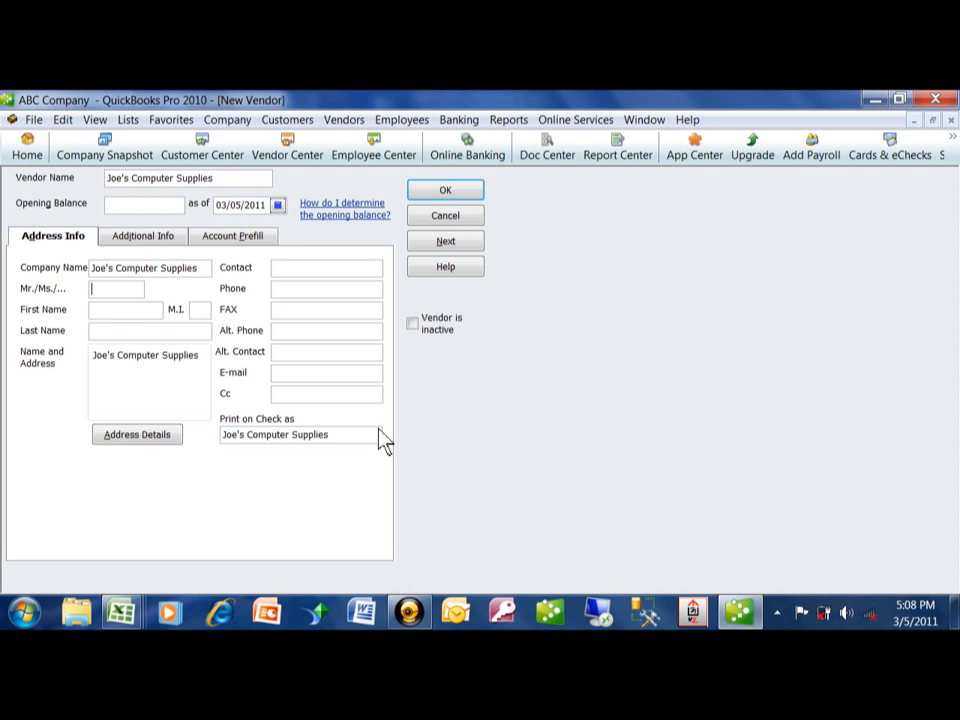
key("Tab")
key("Tab")
key("Tab")
key("Tab")
key("Tab")
key("Tab")
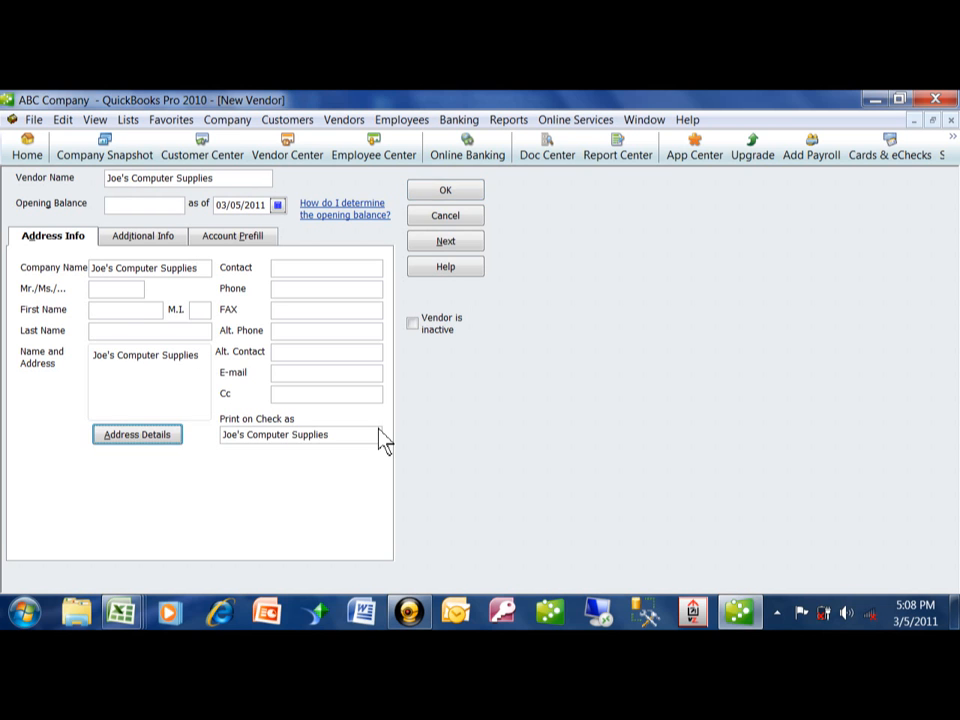
Fill in the contact's name, phone number, fax number and e-mail address
type("Joe")
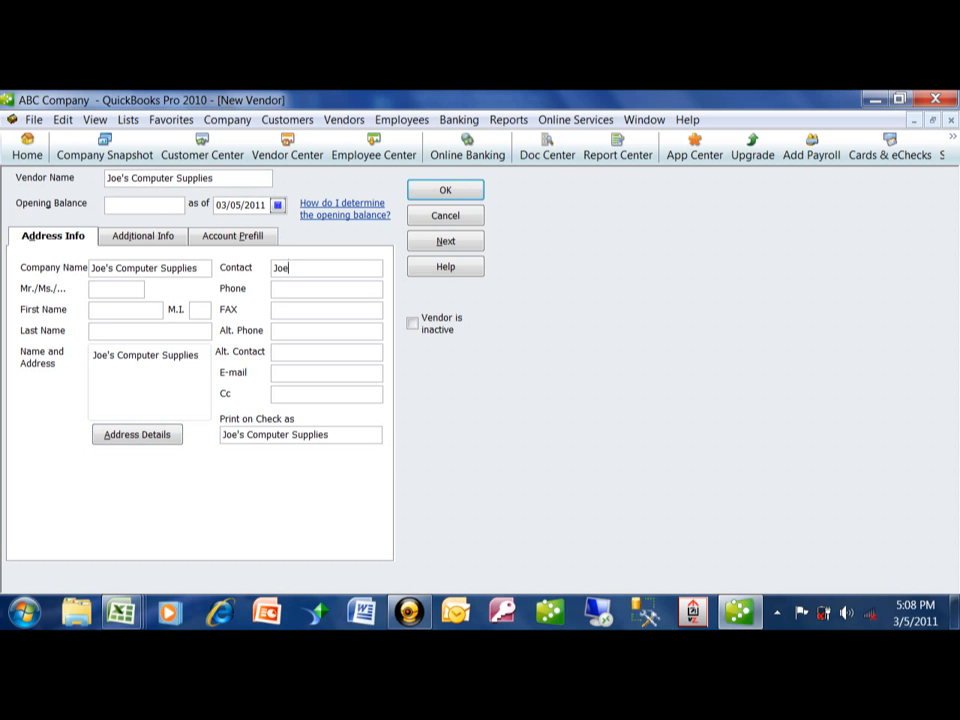
type(" Smith")
key("Tab")
type("215-5551212")
key("Tab")
type("215-555")
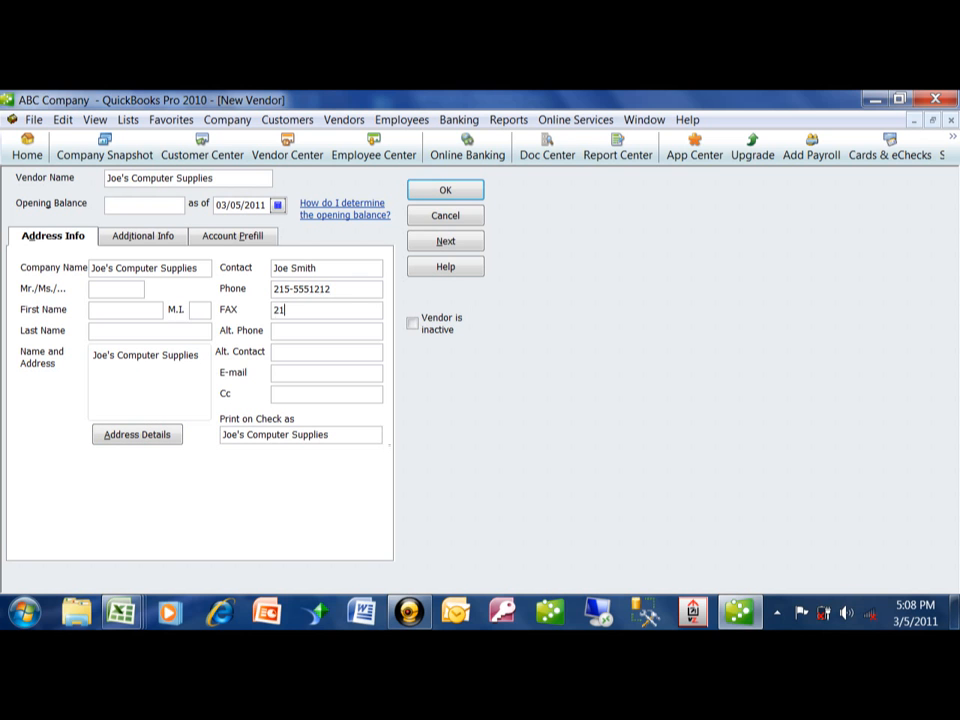
type("1212")
key("BackSpace")
type("3")
key("Tab")
key("Tab")
key("Tab")
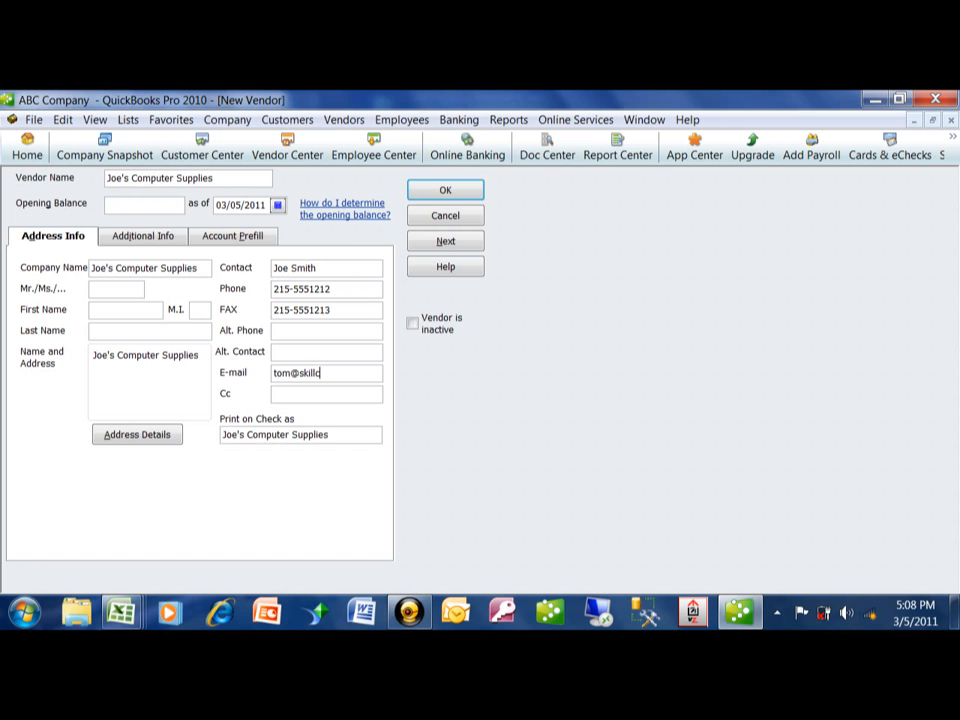
key("Tab")
Add the vendor's street and city/state lines to the Name and Address box
left_click(209, 357)
key("Return")
type("123 Waln")
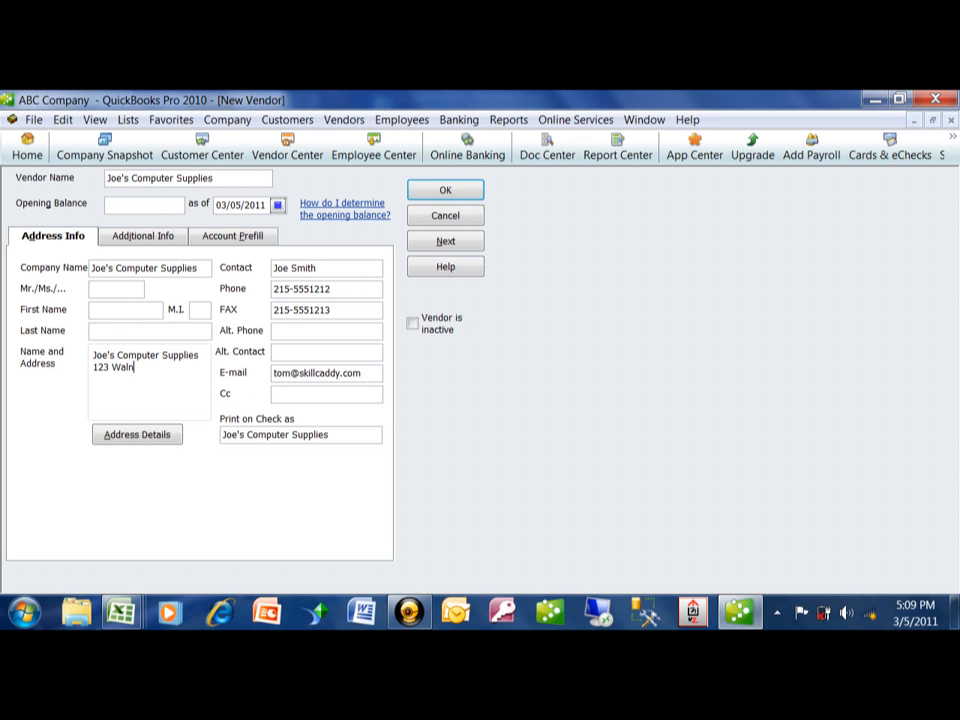
type("ut Lane")
key("Return")
type("Phila,")
type(" AO")
key("BackSpace")
key("BackSpace")
type("OA")
key("BackSpace")
key("BackSpace")
type("PA 123455")
key("BackSpace")
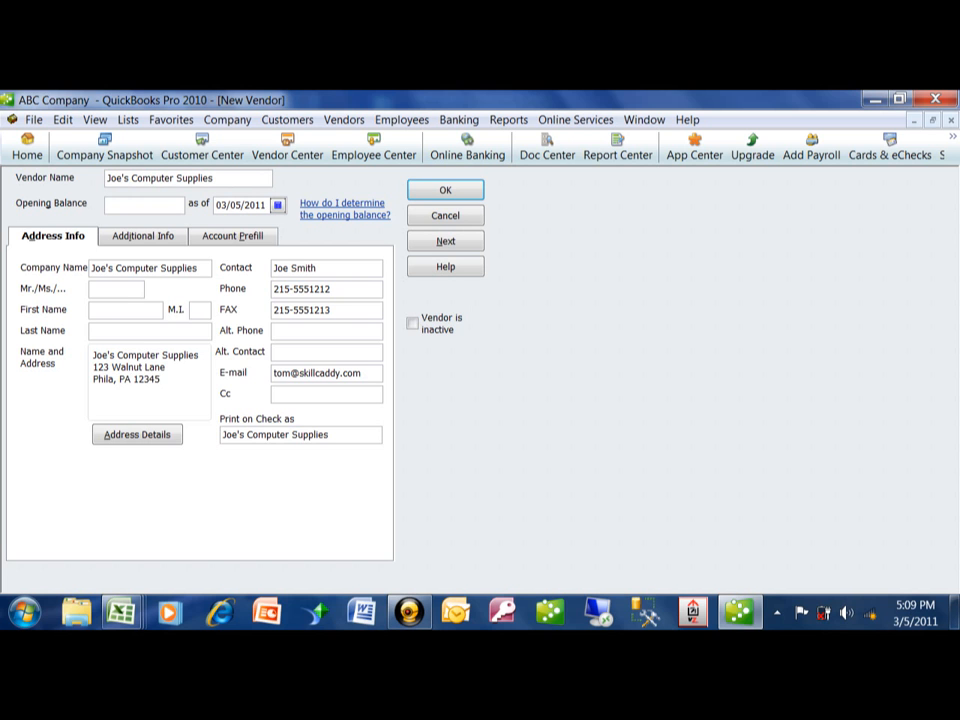
left_click(143, 240)
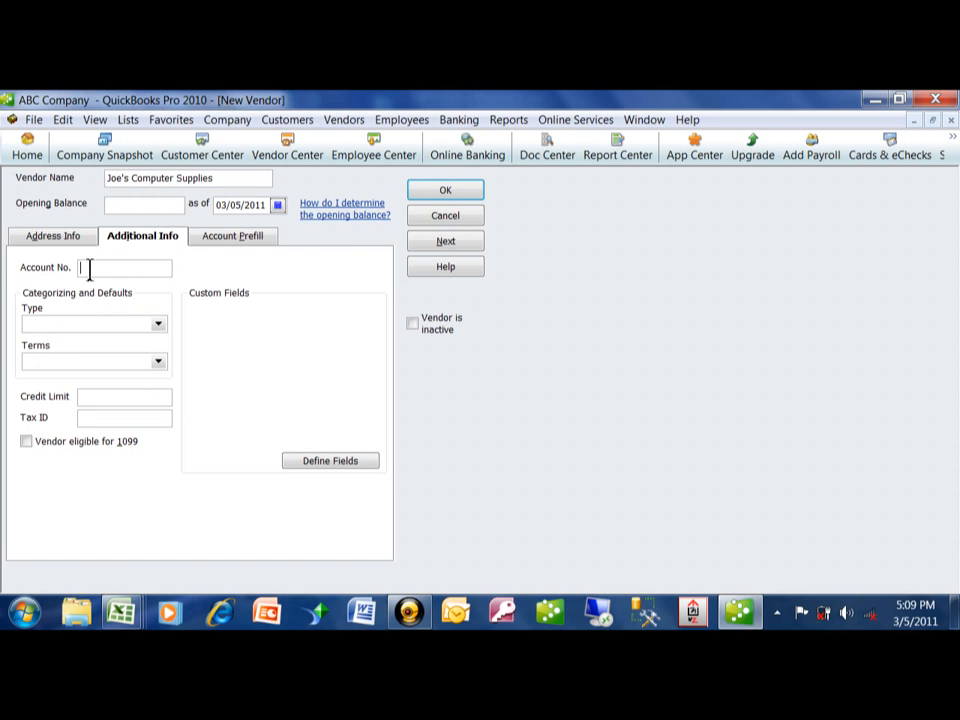
Give the vendor its account number, the Suppliers vendor type and Net 30 payment terms
type("234")
left_click(159, 324)
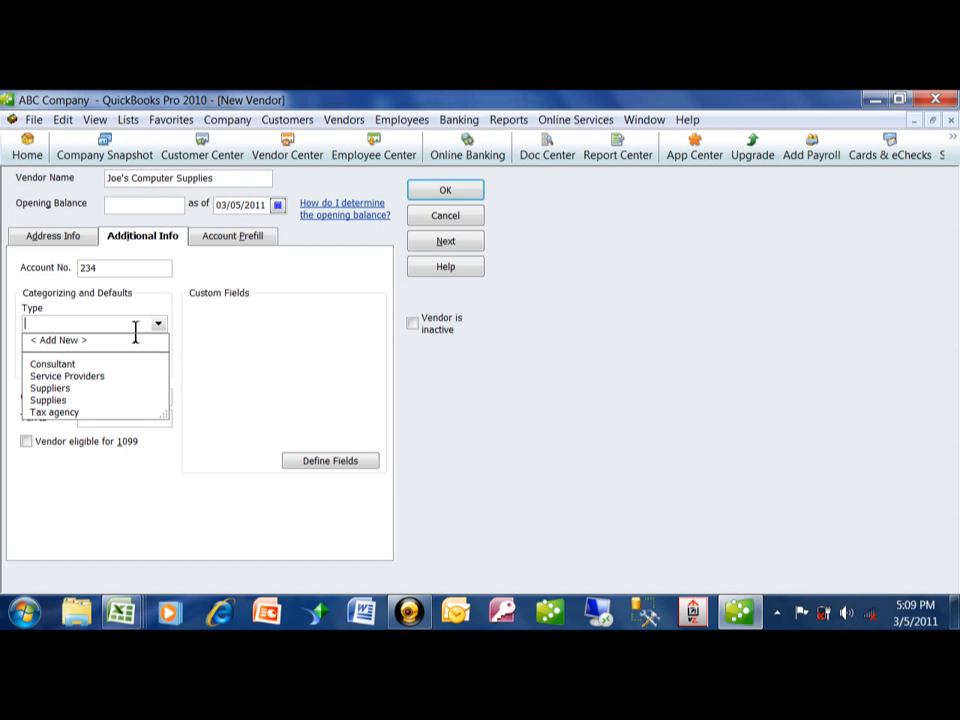
left_click(57, 389)
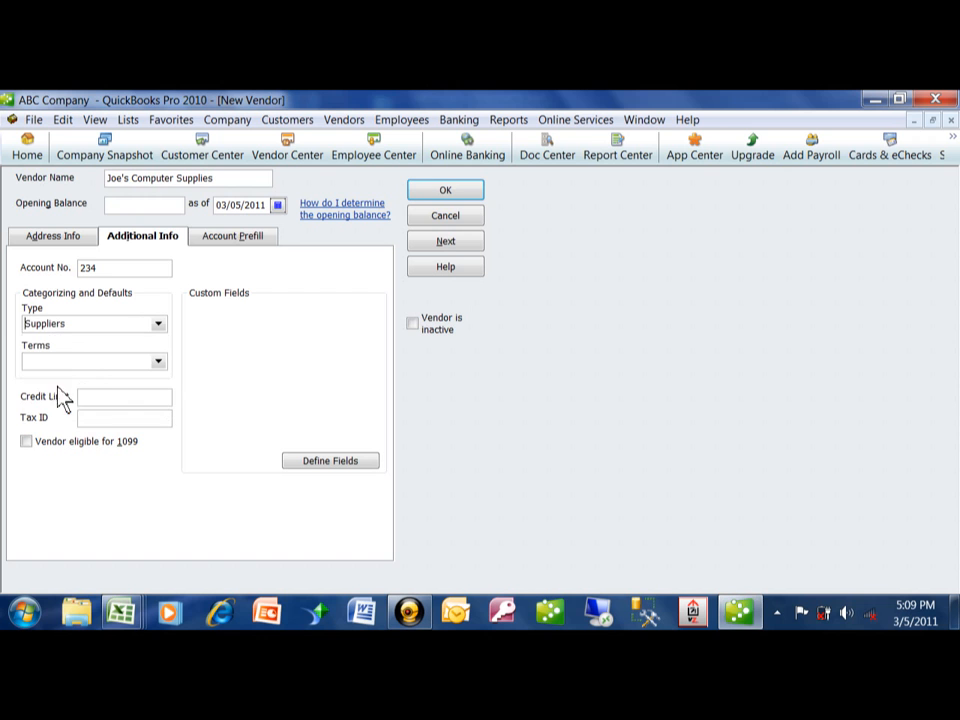
left_click(158, 362)
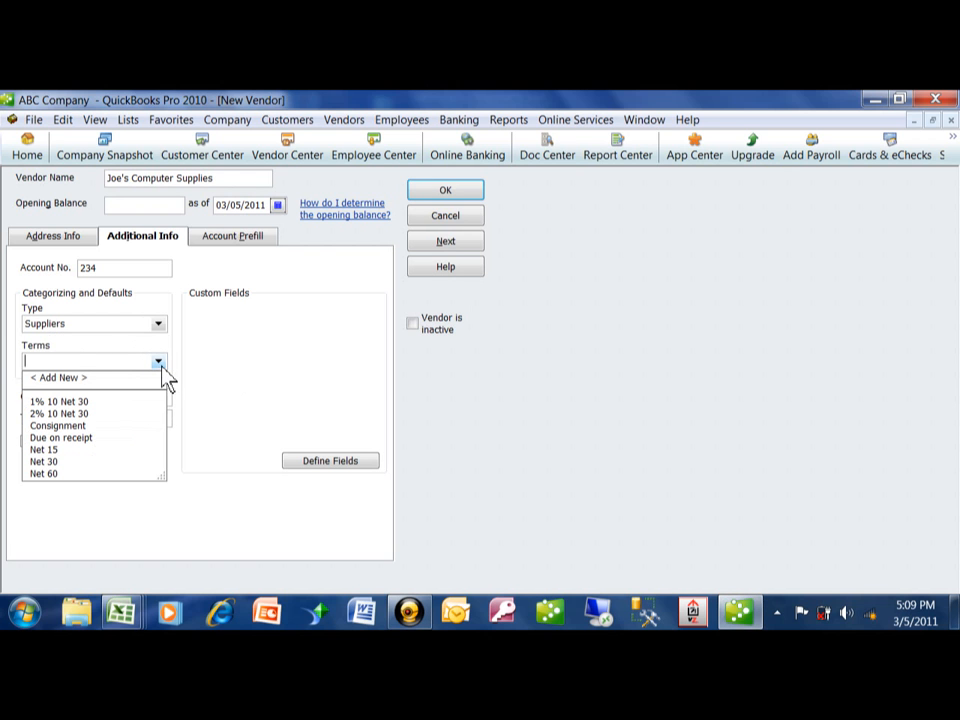
left_click(47, 463)
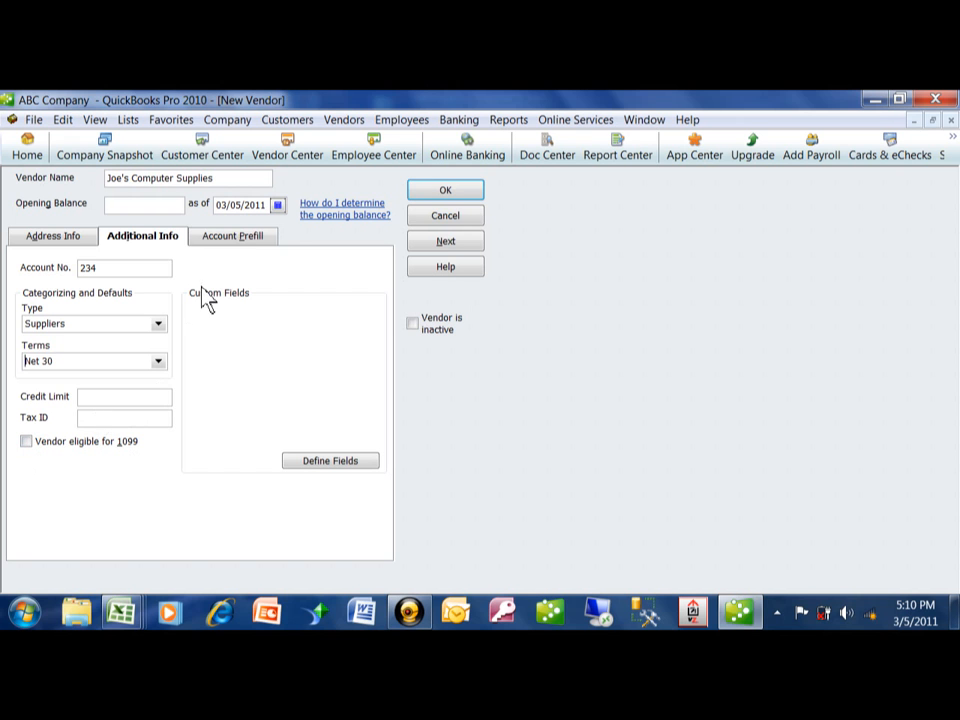
left_click(243, 246)
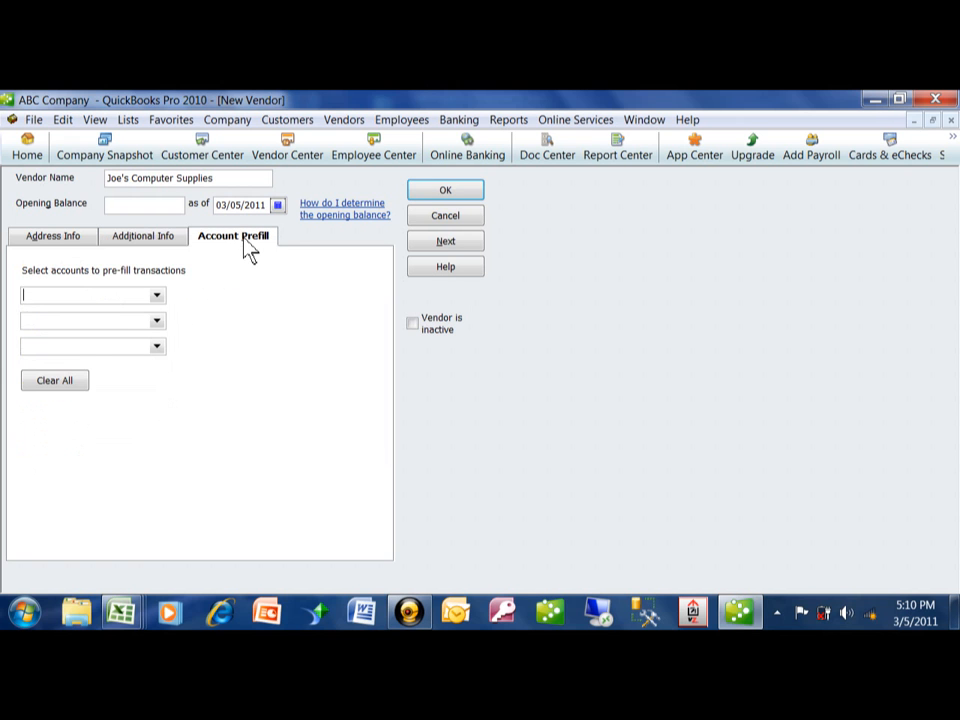
Review the Address Info, Additional Info and Account Prefill pages, then save Joe's Computer Supplies
left_click(160, 244)
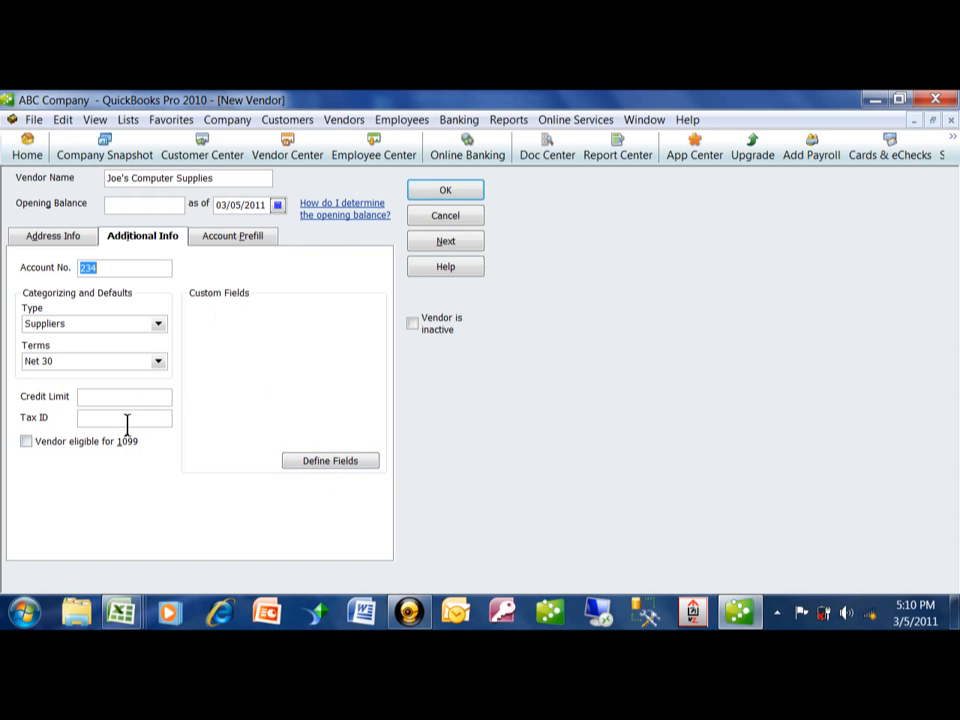
left_click(58, 240)
left_click(137, 238)
left_click(228, 238)
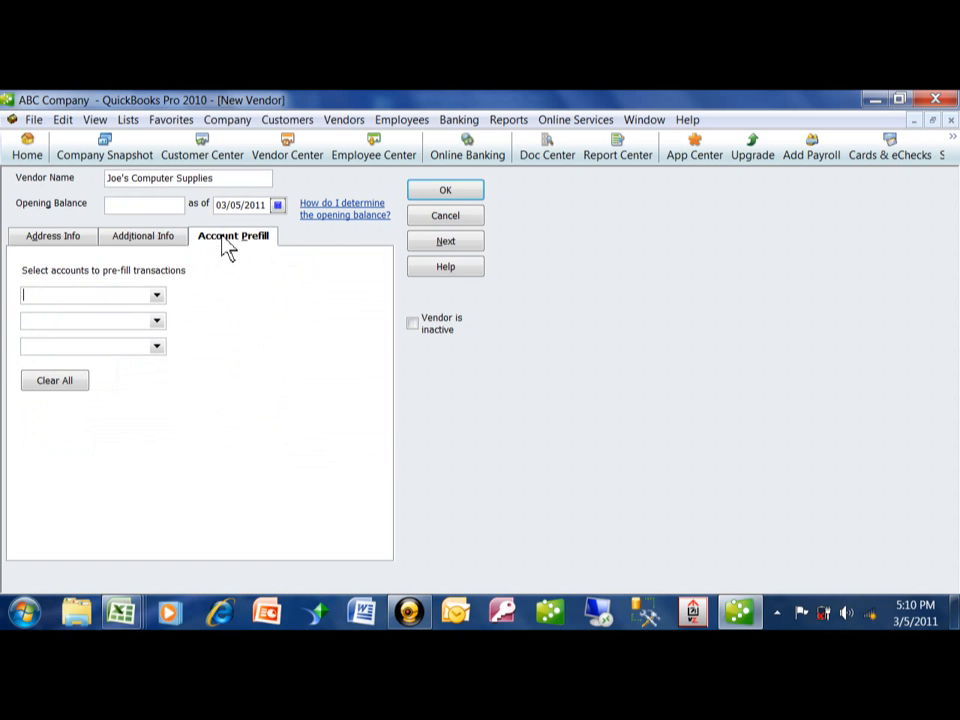
left_click(448, 192)
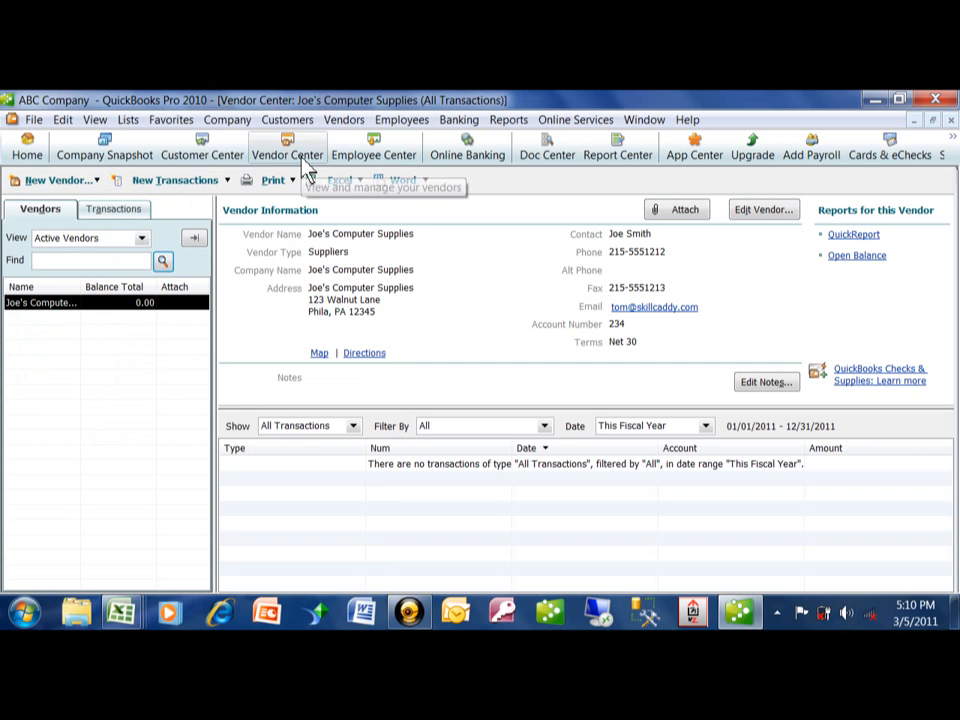
left_click(96, 181)
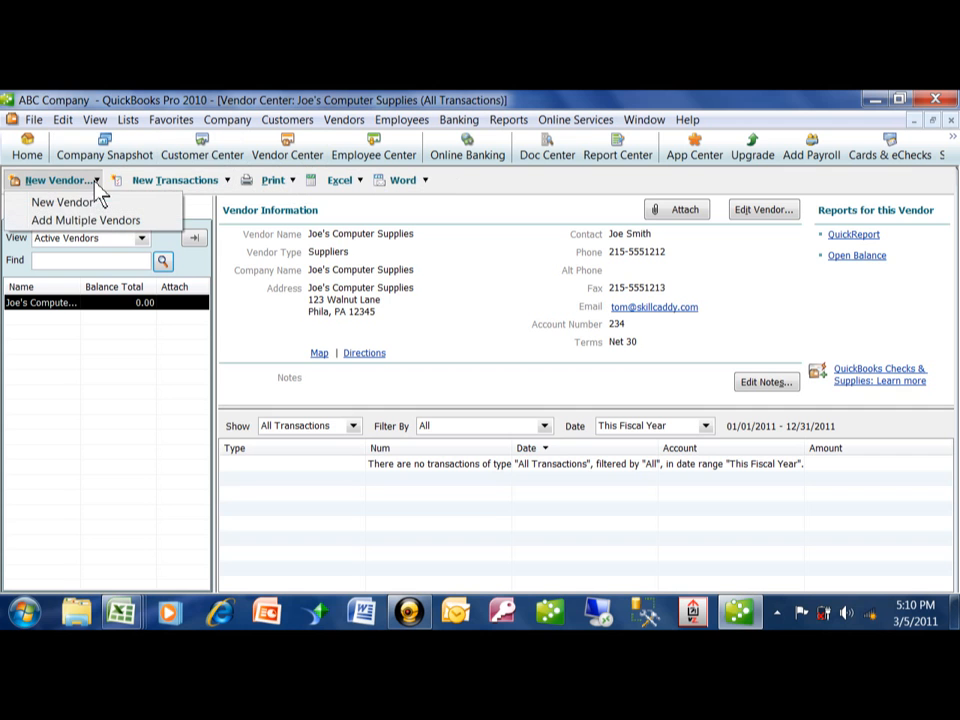
left_click(63, 382)
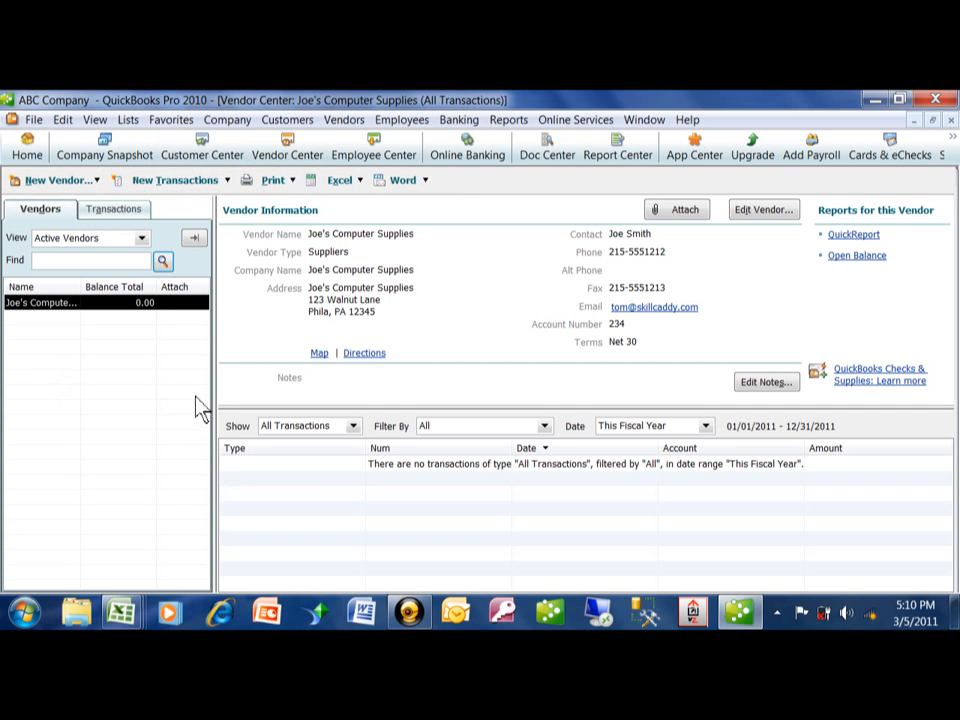